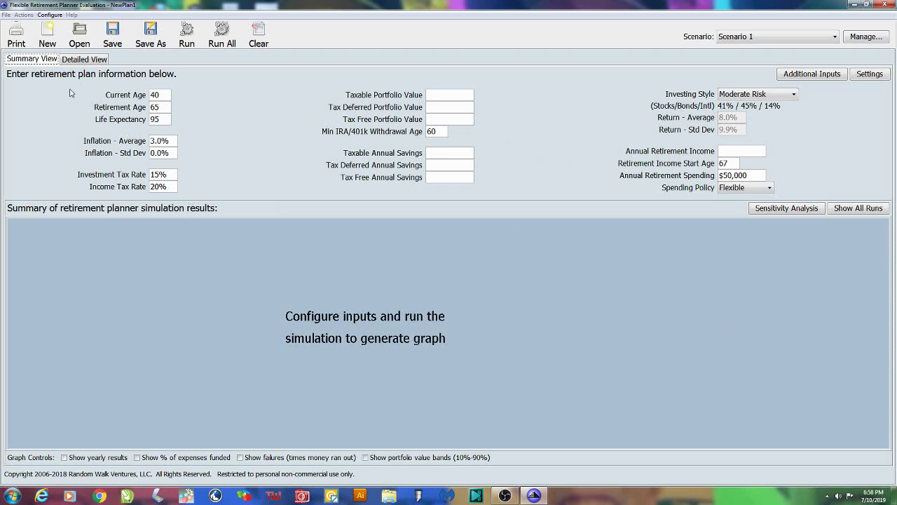
- Set the current age to 44, the retirement age to 62 and the life expectancy to 90
{"action": "left_click_drag", "start_coordinate": [163, 96], "coordinate": [128, 95]}
{"action": "type", "text": "44"}
{"action": "left_click_drag", "start_coordinate": [166, 108], "coordinate": [130, 107]}
{"action": "type", "text": "62"}
{"action": "key", "text": "Tab"}
{"action": "type", "text": "90"}
- Enter portfolio values of 5000 taxable and 10000 tax free, with annual savings of 2400 taxable and 6000 tax free
{"action": "type", "text": "5000"}
{"action": "type", "text": "10000"}
{"action": "left_click", "coordinate": [443, 177]}
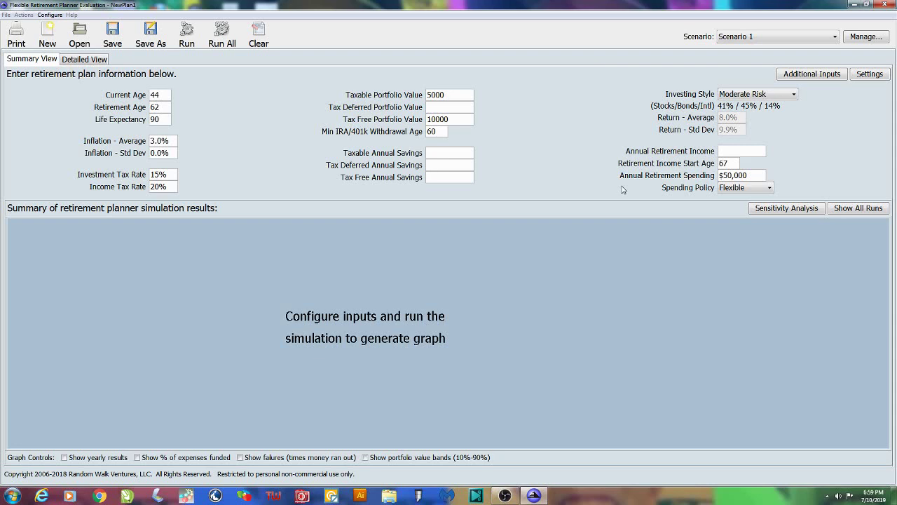
{"action": "type", "text": "6000"}
{"action": "type", "text": "2400"}
- Try the SP 500 Only investing style
{"action": "left_click", "coordinate": [766, 95]}
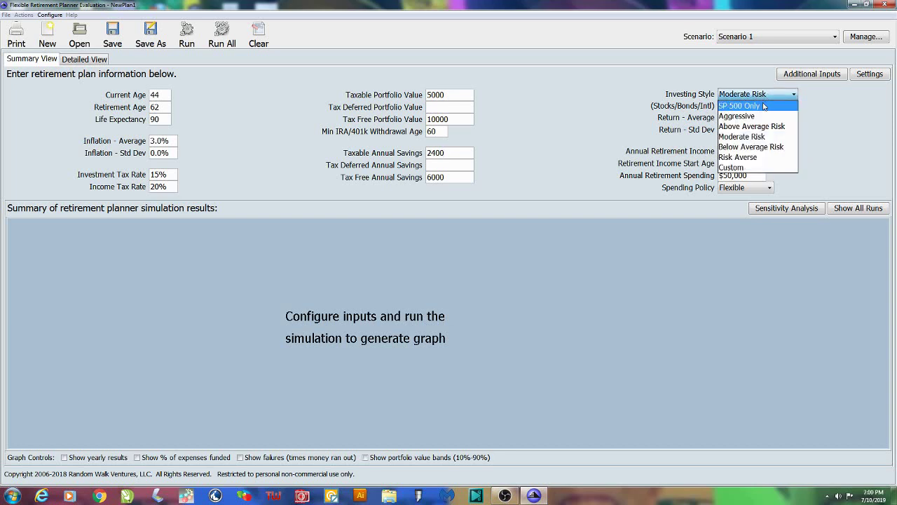
{"action": "left_click", "coordinate": [764, 106]}
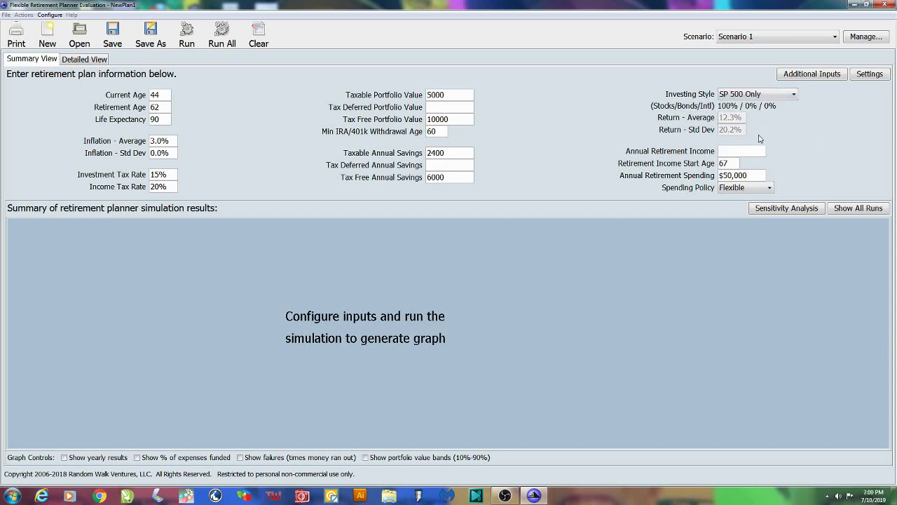
{"action": "left_click", "coordinate": [770, 99]}
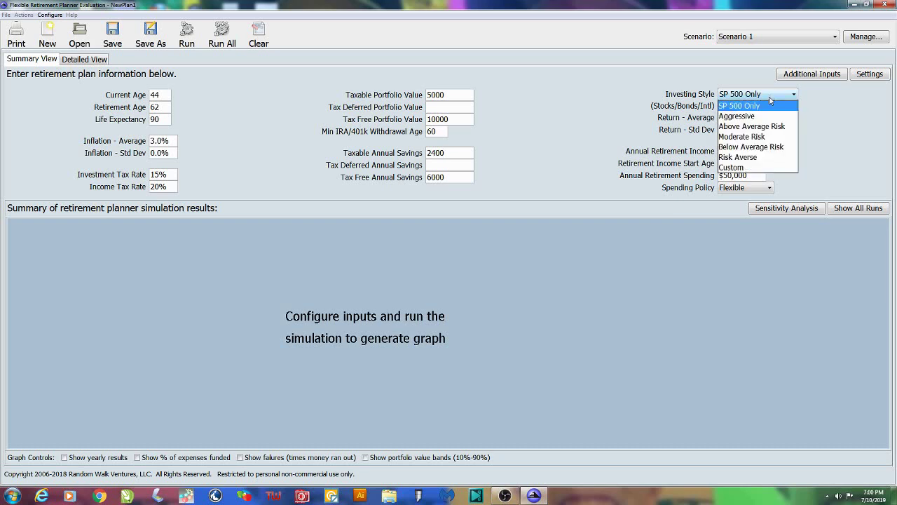
{"action": "left_click", "coordinate": [743, 106]}
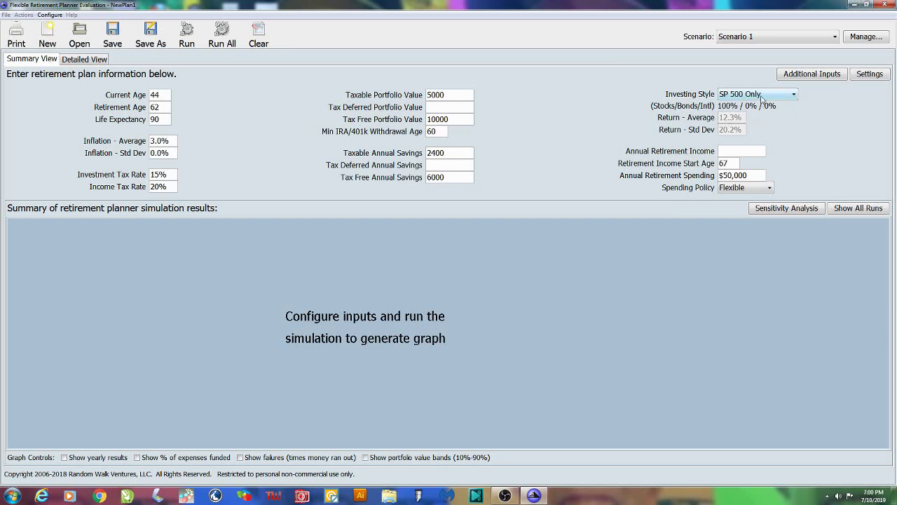
- Choose the Aggressive investing style and set the annual retirement income to 3600, starting at age 62
{"action": "left_click", "coordinate": [763, 99]}
{"action": "left_click", "coordinate": [765, 117]}
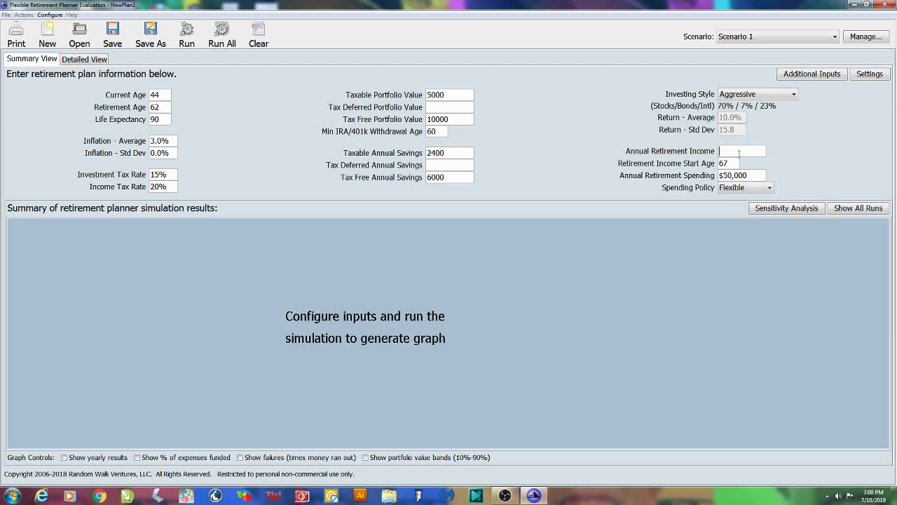
{"action": "type", "text": "3600"}
{"action": "left_click", "coordinate": [735, 164]}
{"action": "type", "text": "62"}
{"action": "key", "text": "BackSpace"}
{"action": "key", "text": "BackSpace"}
{"action": "key", "text": "BackSpace"}
{"action": "type", "text": "62"}
- Set the annual retirement spending to 30000 and the spending policy to Stable
{"action": "key", "text": "Tab"}
{"action": "key", "text": "Tab"}
{"action": "key", "text": "Tab"}
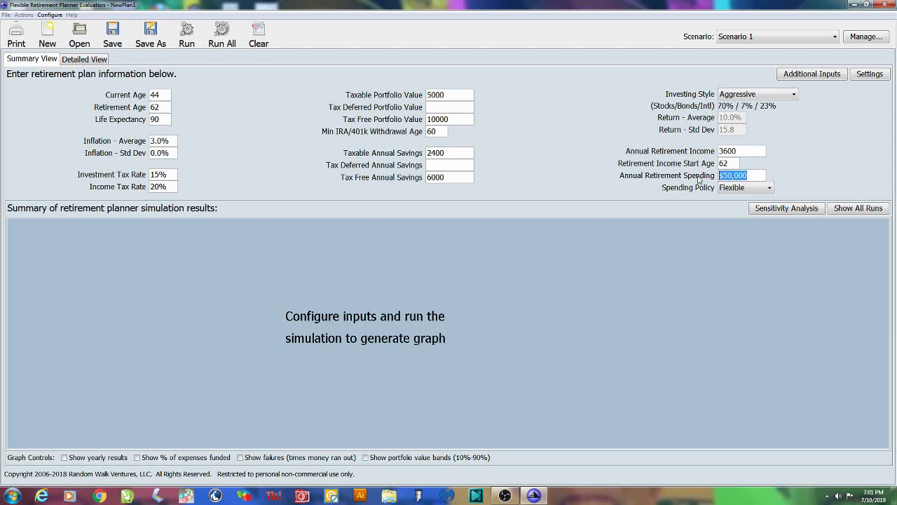
{"action": "type", "text": "30000"}
{"action": "left_click", "coordinate": [734, 189]}
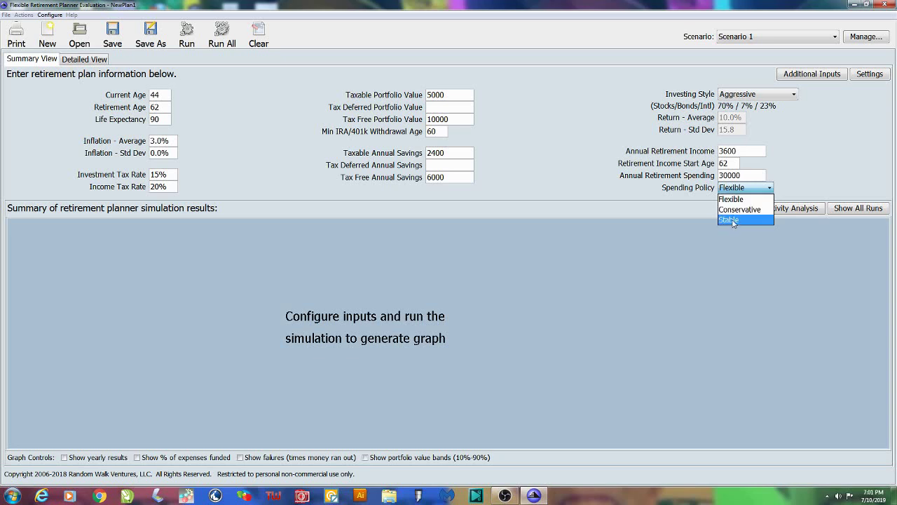
{"action": "left_click", "coordinate": [732, 221]}
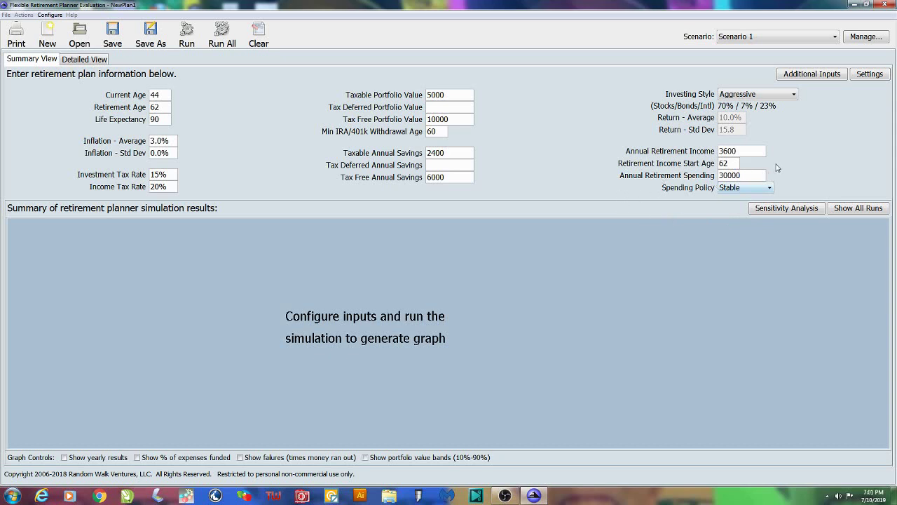
- Add a Social Security cash flow of 12000 per year from age 62 to the end of the plan in the additional inputs
{"action": "left_click", "coordinate": [811, 76]}
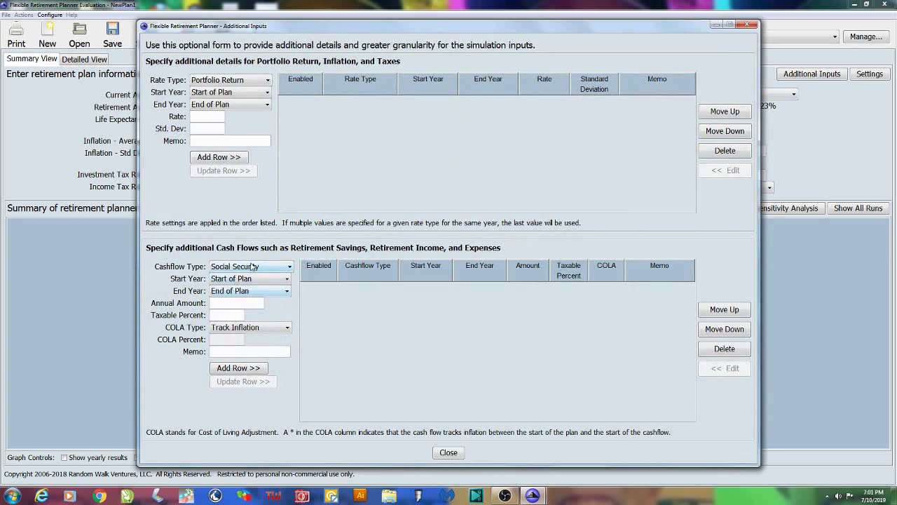
{"action": "left_click", "coordinate": [253, 271]}
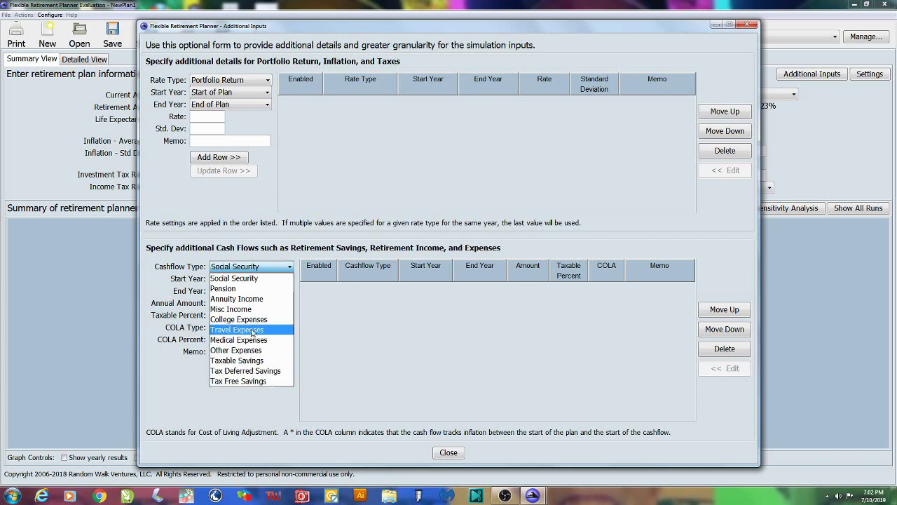
{"action": "left_click", "coordinate": [245, 279]}
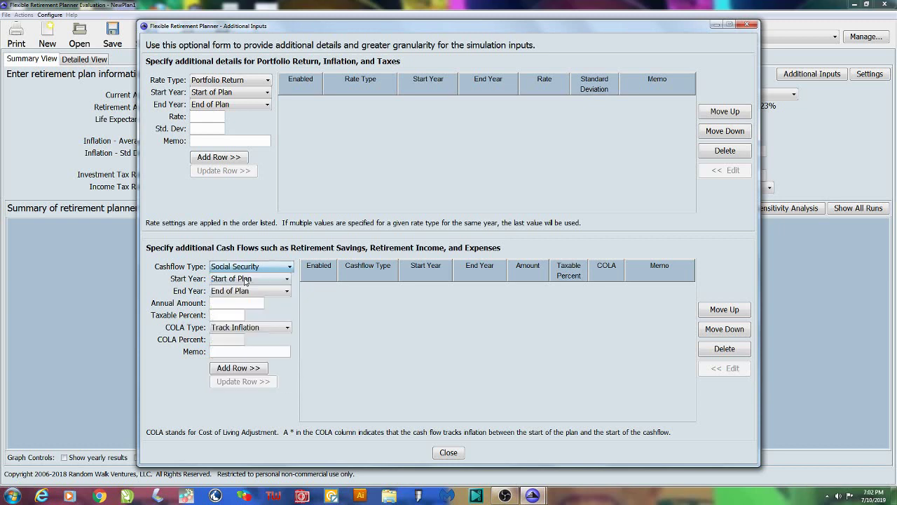
{"action": "left_click", "coordinate": [267, 279]}
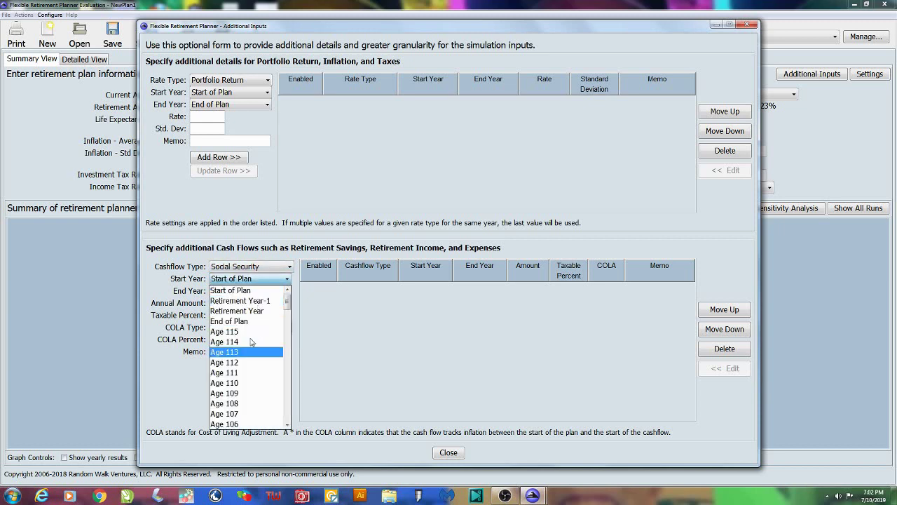
{"action": "scroll", "coordinate": [253, 357], "scroll_direction": "down", "scroll_amount": 8}
{"action": "scroll", "coordinate": [253, 356], "scroll_direction": "down", "scroll_amount": 8}
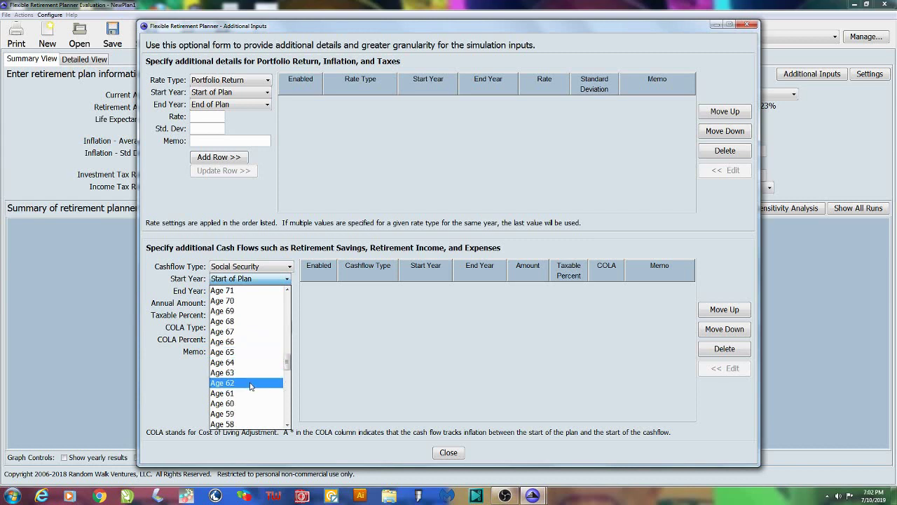
{"action": "left_click", "coordinate": [250, 383]}
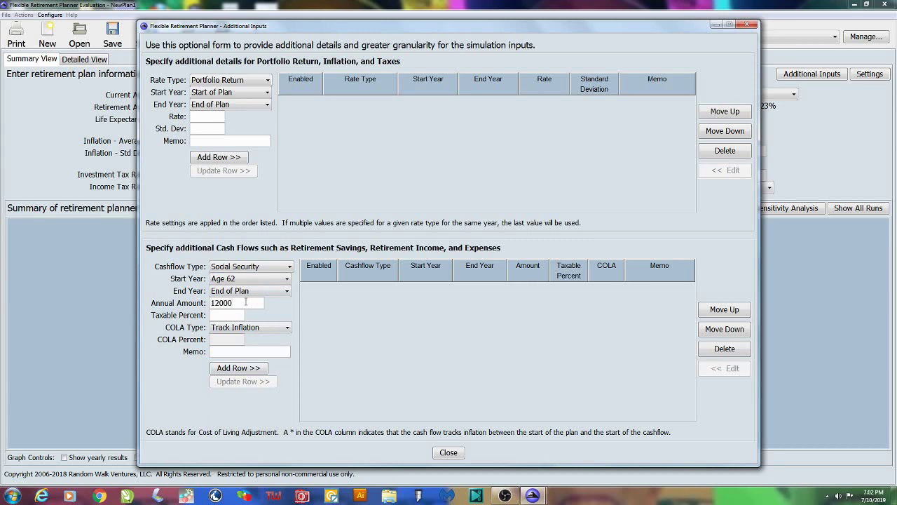
{"action": "left_click", "coordinate": [238, 372]}
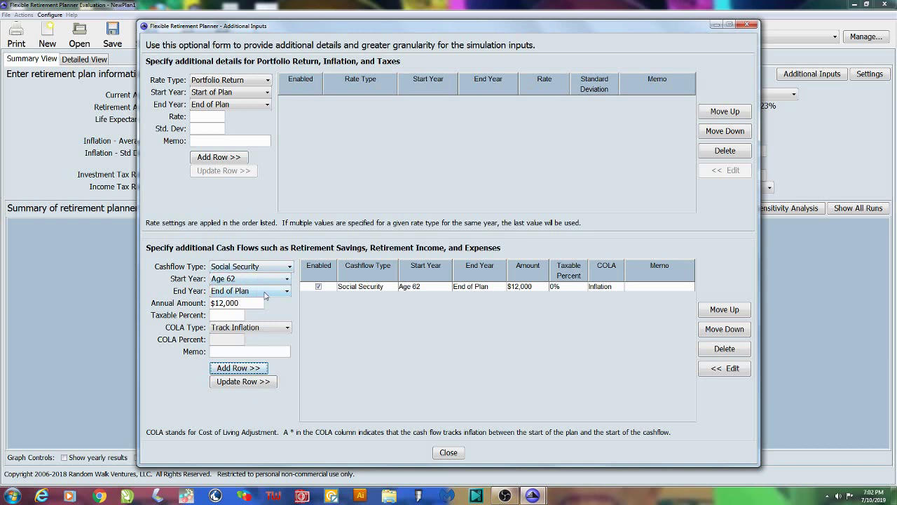
- Add a second $12,000 Social Security cash flow from age 62 to age 80, close the form and run the simulation
{"action": "left_click", "coordinate": [266, 292]}
{"action": "scroll", "coordinate": [252, 364], "scroll_direction": "down", "scroll_amount": 7}
{"action": "scroll", "coordinate": [258, 372], "scroll_direction": "down", "scroll_amount": 5}
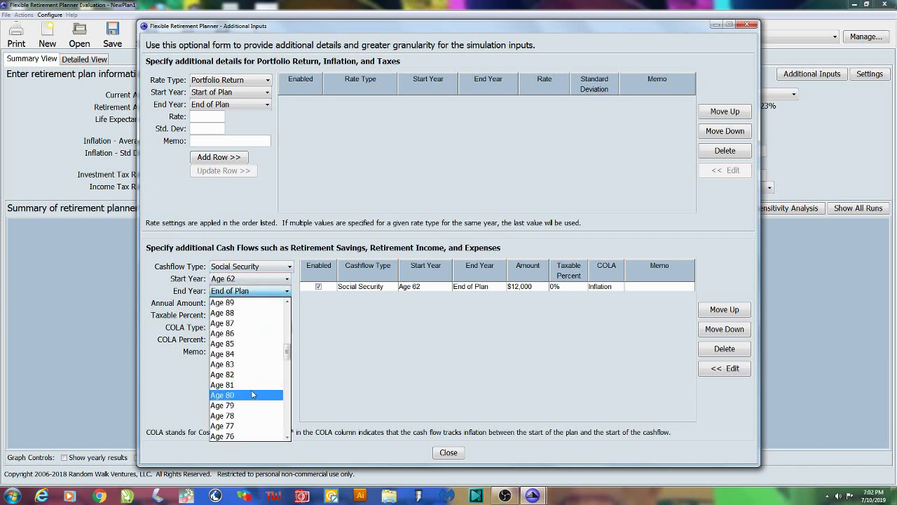
{"action": "left_click", "coordinate": [252, 394]}
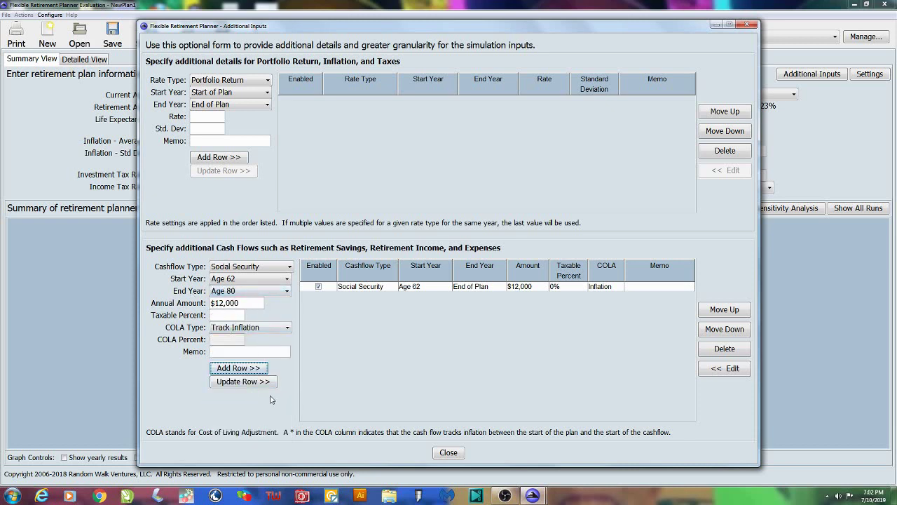
{"action": "left_click", "coordinate": [239, 369]}
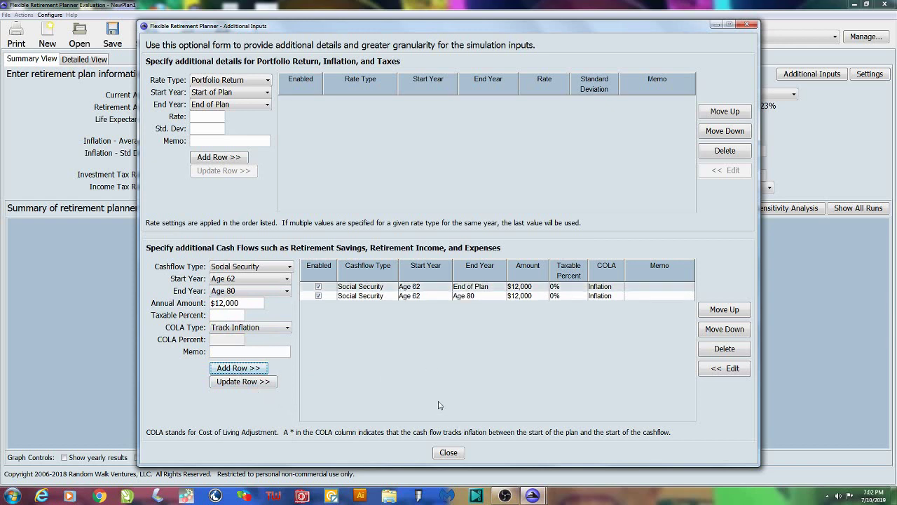
{"action": "left_click", "coordinate": [448, 453]}
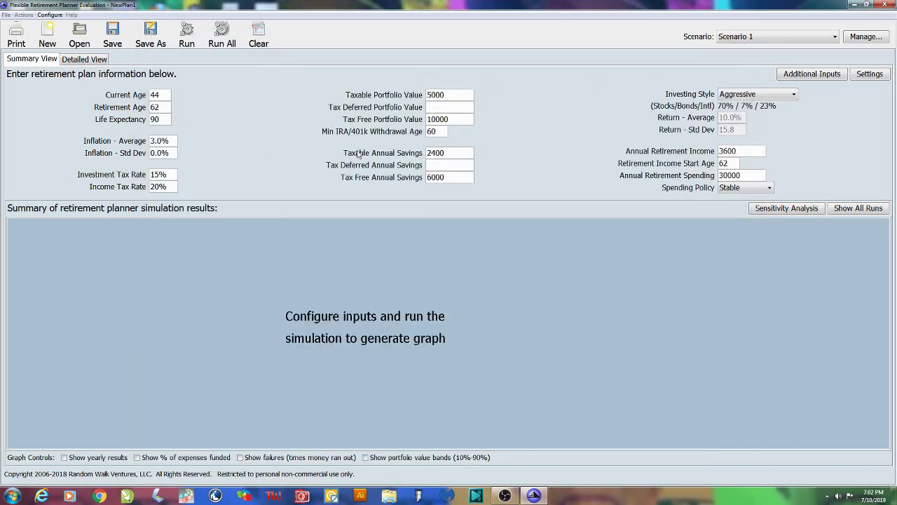
{"action": "left_click", "coordinate": [187, 43]}
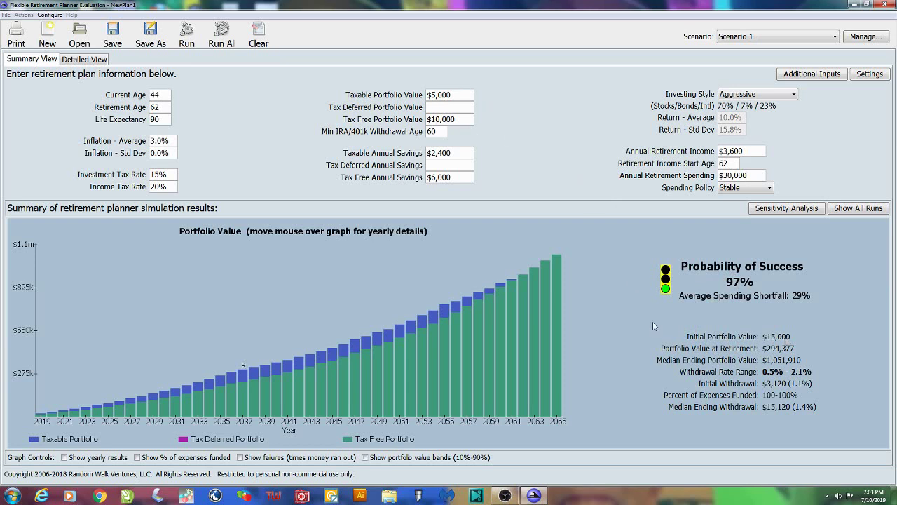
- Examine the portfolio value graph and the cash flow types offered in the additional inputs
{"action": "mouse_move", "coordinate": [281, 275]}
{"action": "left_click", "coordinate": [812, 73]}
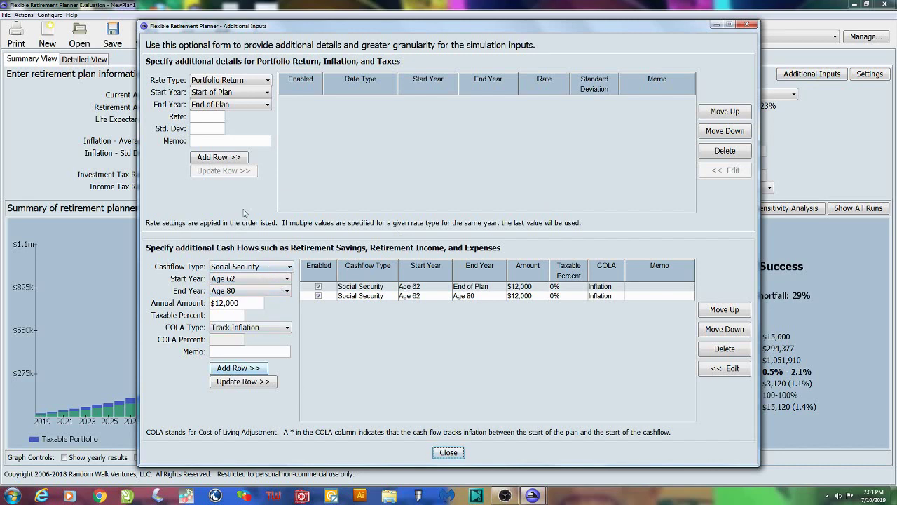
{"action": "left_click", "coordinate": [282, 270]}
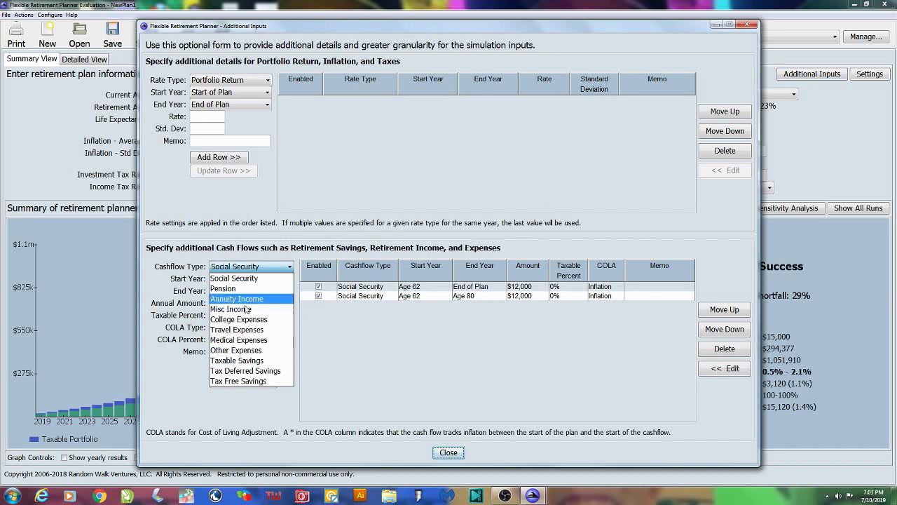
{"action": "left_click", "coordinate": [373, 193]}
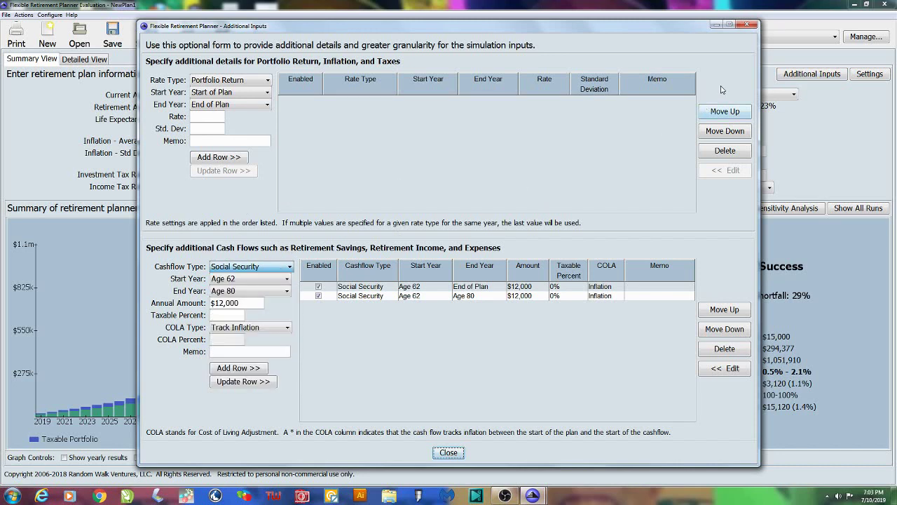
{"action": "left_click", "coordinate": [448, 452]}
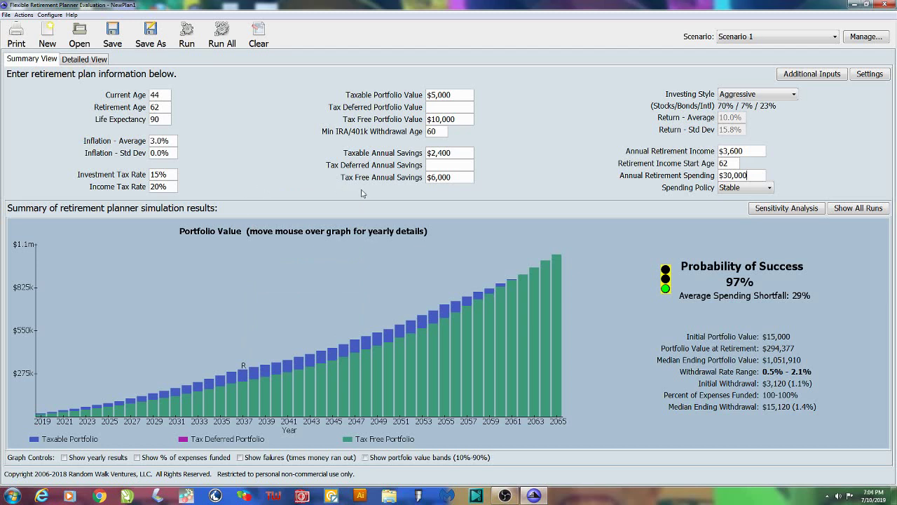
- Set the annual retirement income to $0 and rerun the simulation
{"action": "mouse_move", "coordinate": [252, 366]}
{"action": "left_click", "coordinate": [191, 39]}
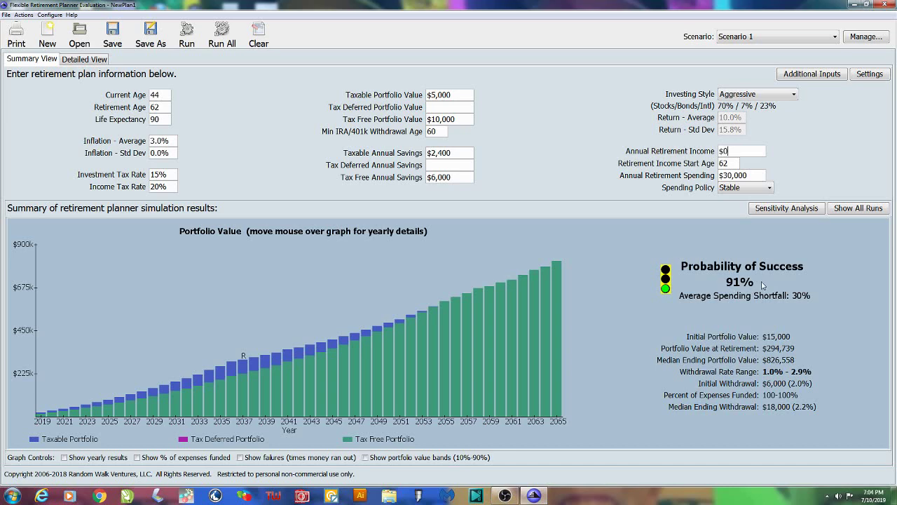
{"action": "mouse_move", "coordinate": [169, 376]}
- Change the first Social Security cash flow to $24,000 per year from age 70 to the end of the plan, and rerun the simulation
{"action": "left_click", "coordinate": [809, 75]}
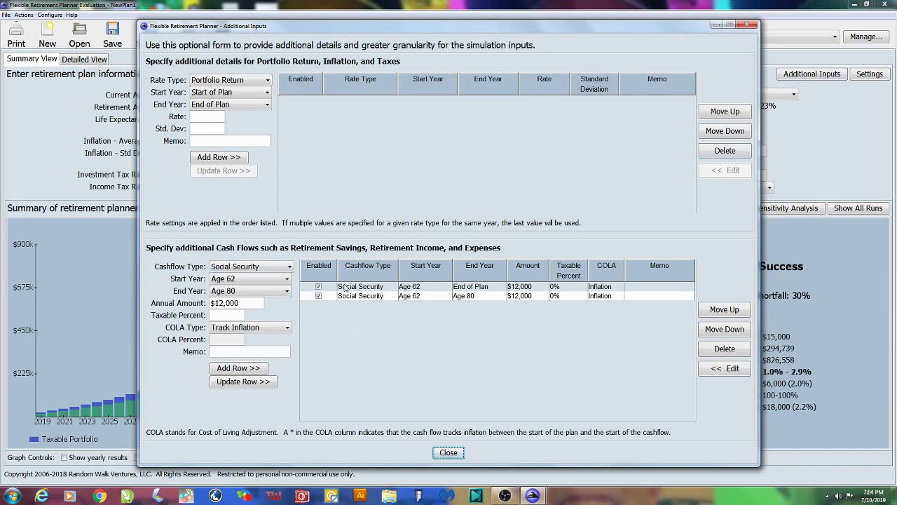
{"action": "left_click", "coordinate": [372, 288]}
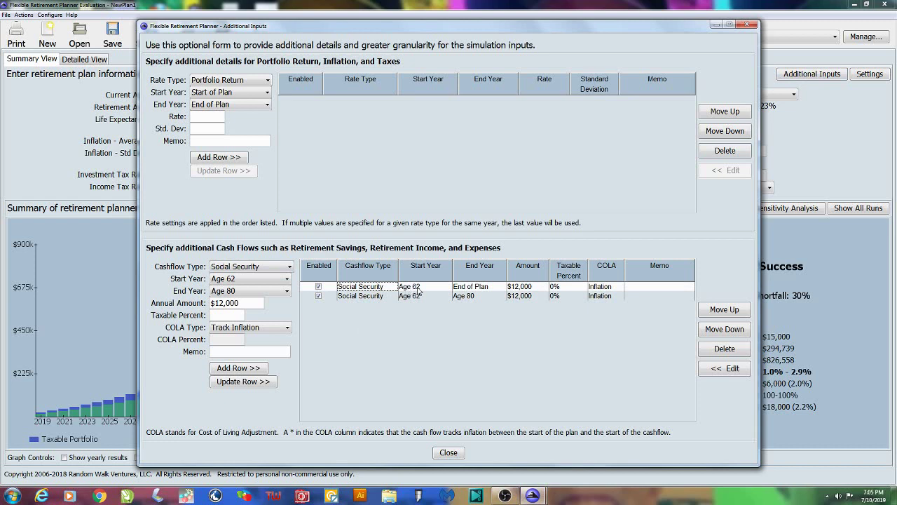
{"action": "left_click", "coordinate": [276, 282]}
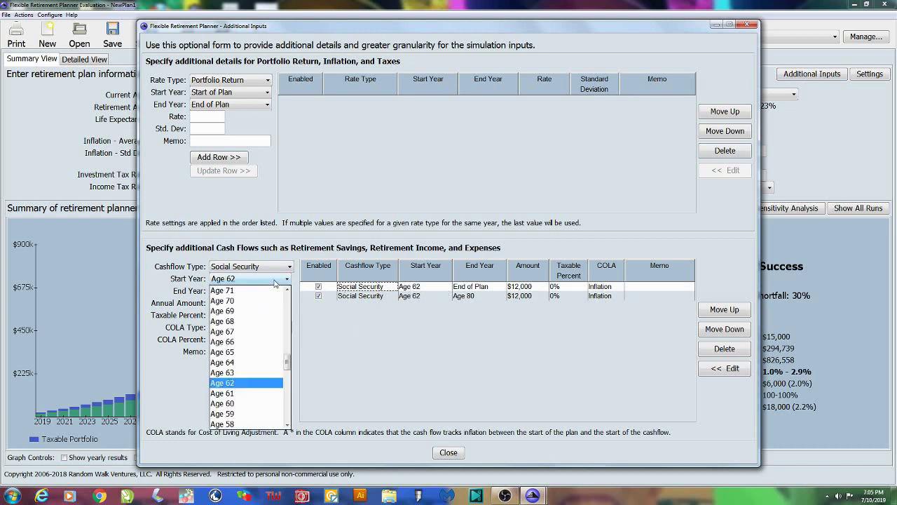
{"action": "left_click", "coordinate": [266, 301]}
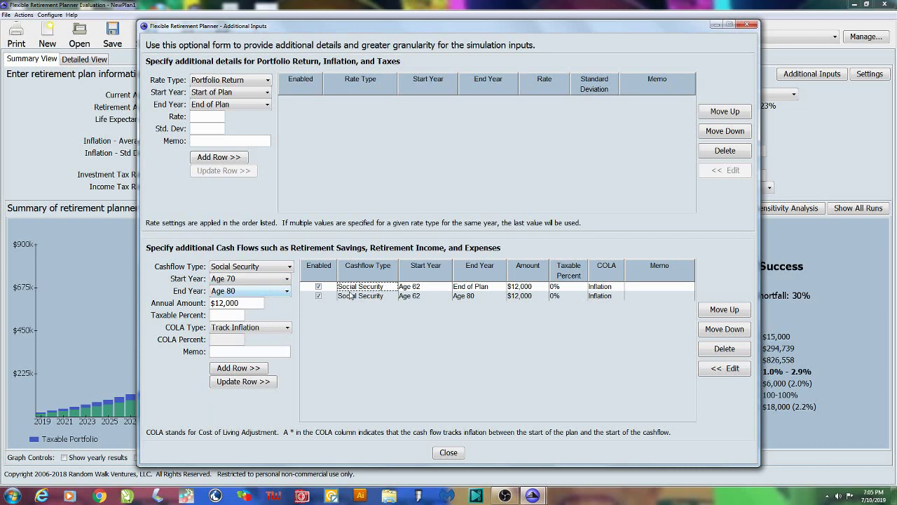
{"action": "left_click", "coordinate": [264, 291]}
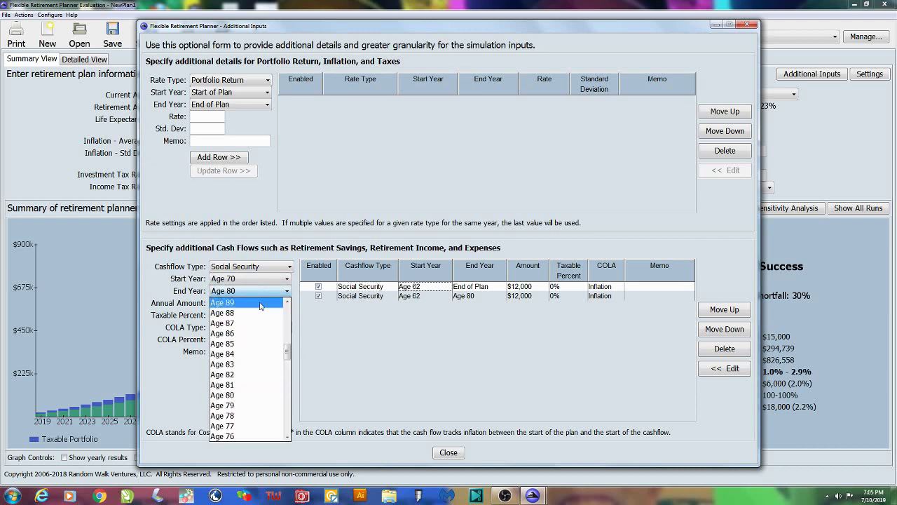
{"action": "scroll", "coordinate": [259, 305], "scroll_direction": "up", "scroll_amount": 10}
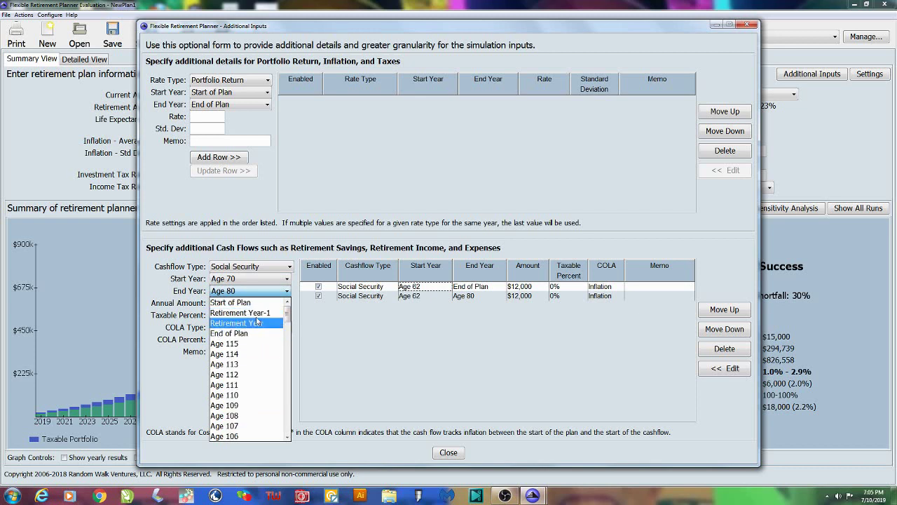
{"action": "left_click", "coordinate": [248, 334]}
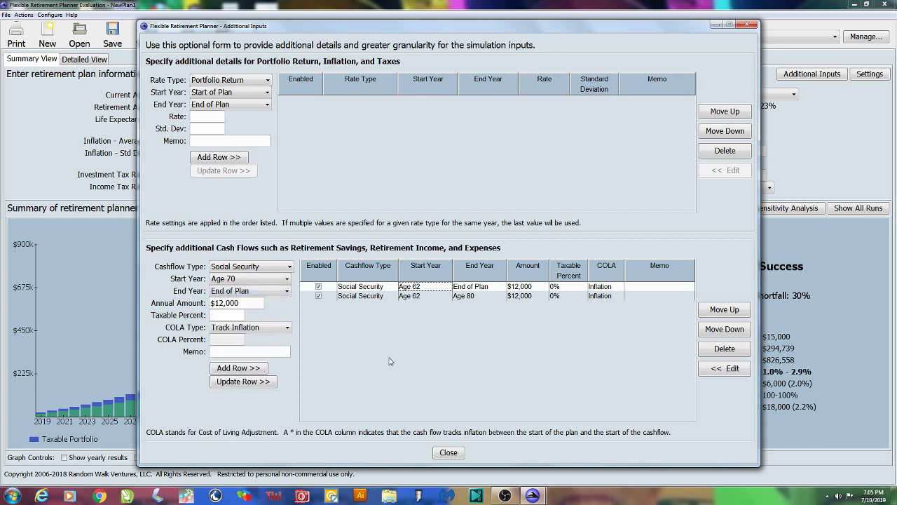
{"action": "double_click", "coordinate": [221, 302]}
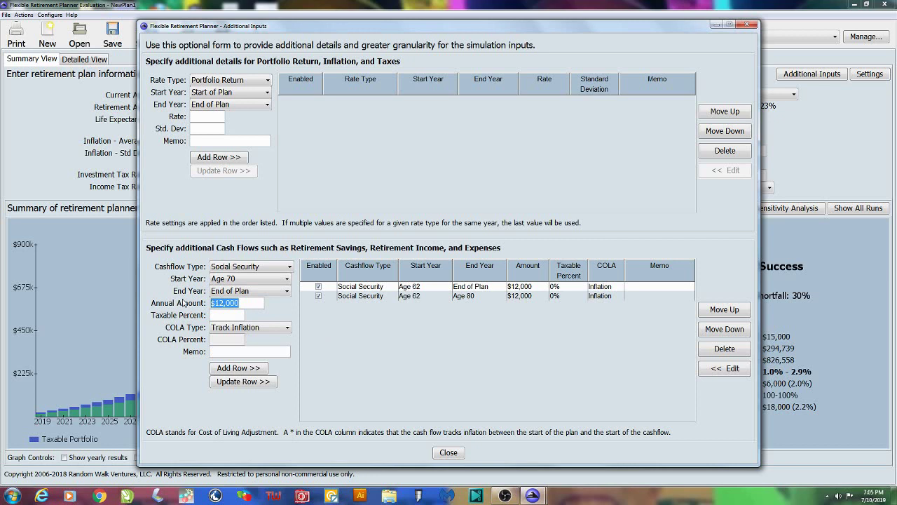
{"action": "type", "text": "2"}
{"action": "left_click", "coordinate": [253, 387]}
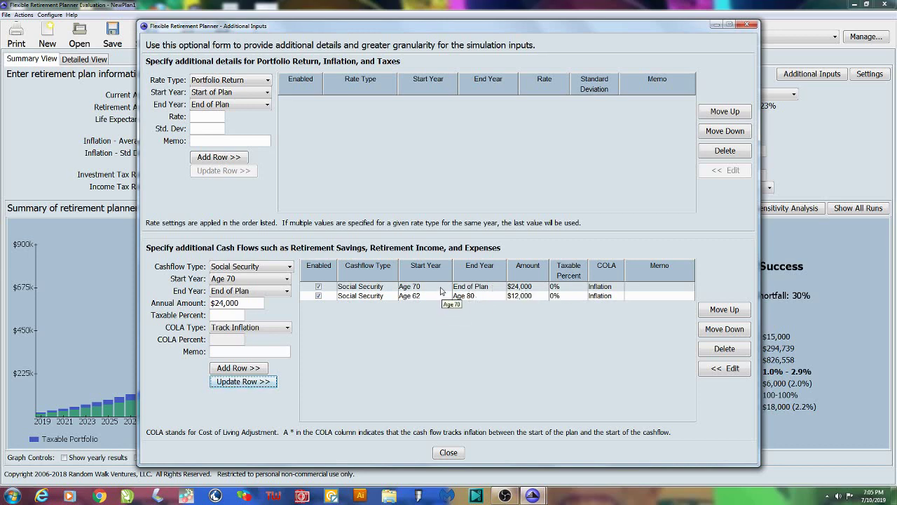
{"action": "left_click", "coordinate": [449, 453]}
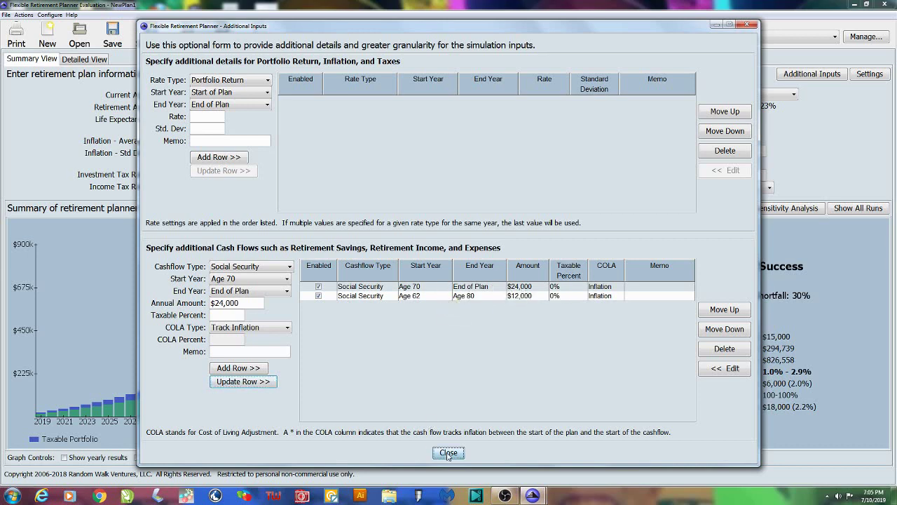
{"action": "left_click", "coordinate": [187, 34]}
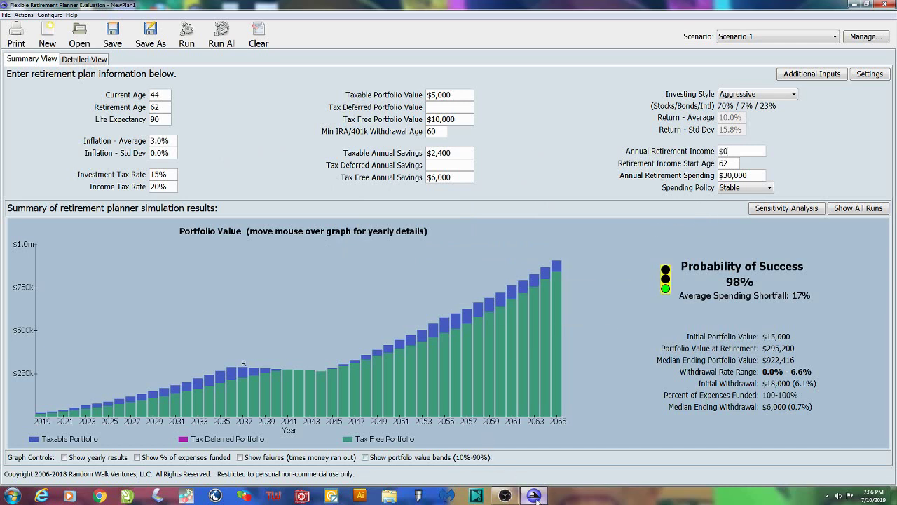
{"action": "left_click", "coordinate": [506, 496]}
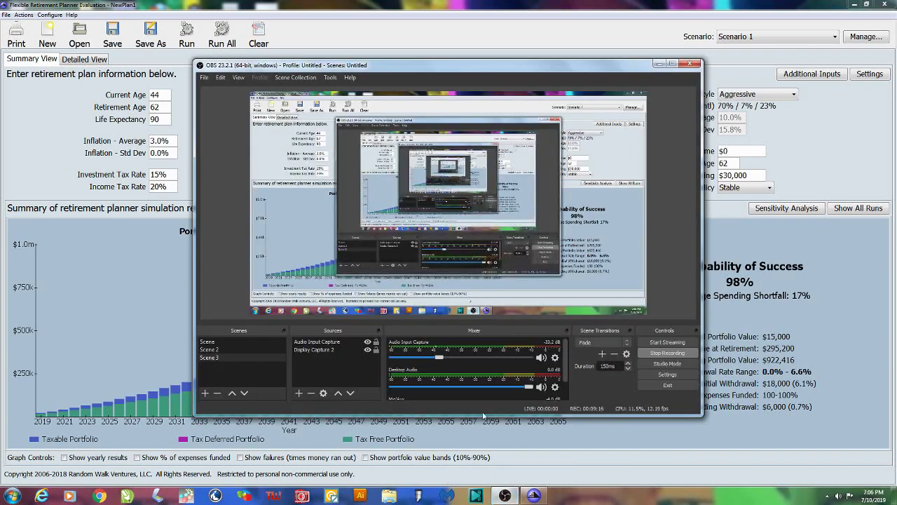